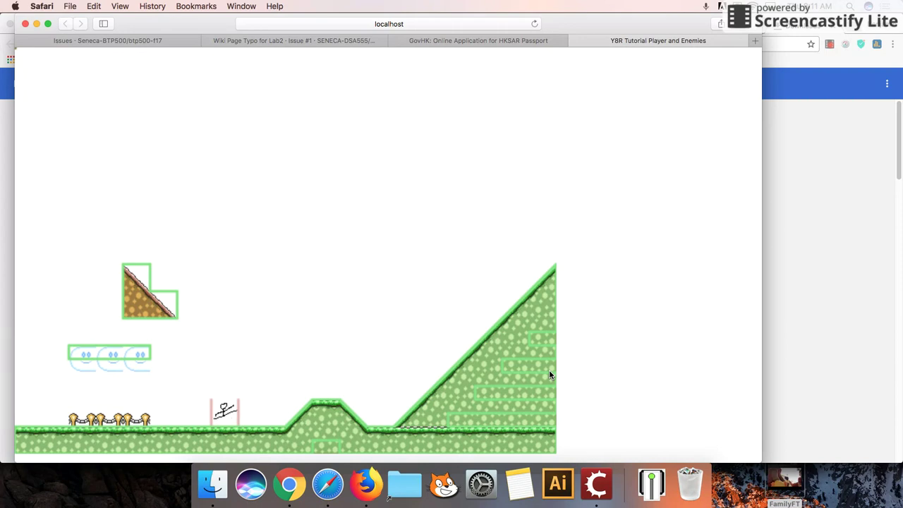
Walk the stick-figure player back and forth through the fence tiles to test their collision
key("Left")
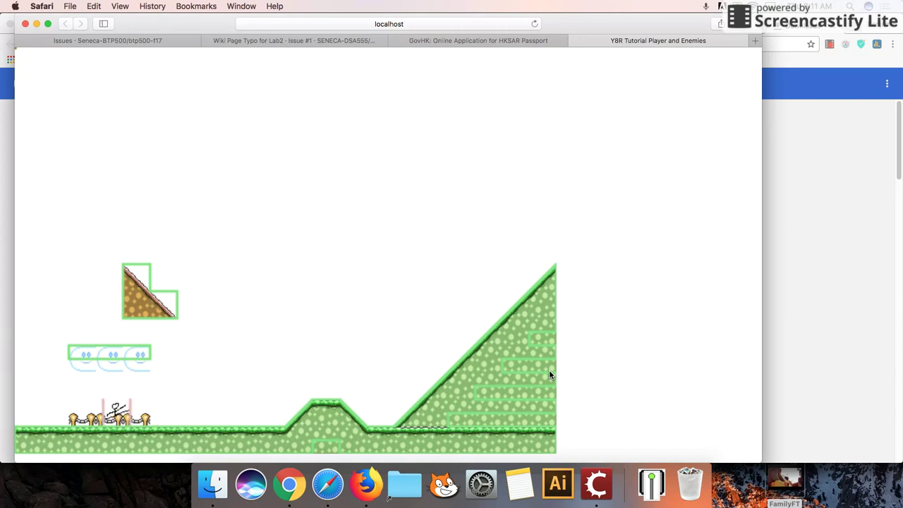
key("Right")
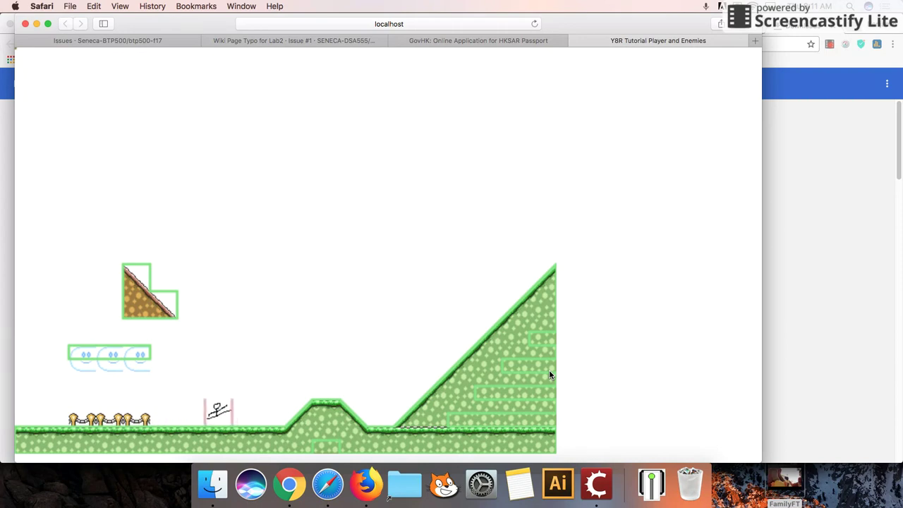
key("Down")
key("Down")
key("Left")
key("Right")
key("Up")
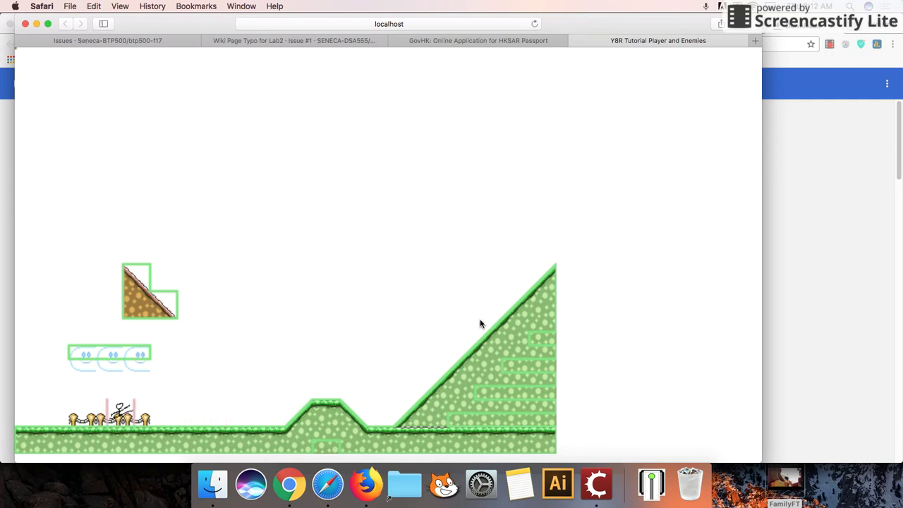
key("Left")
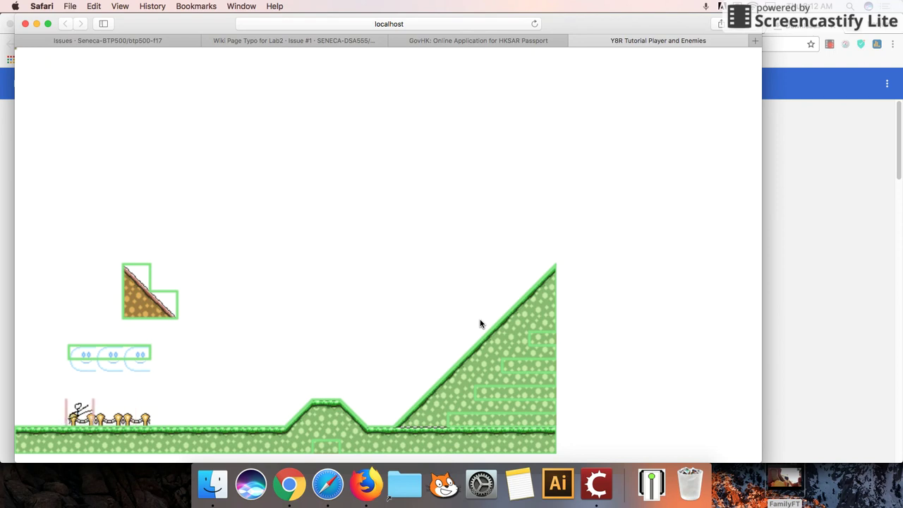
key("Right")
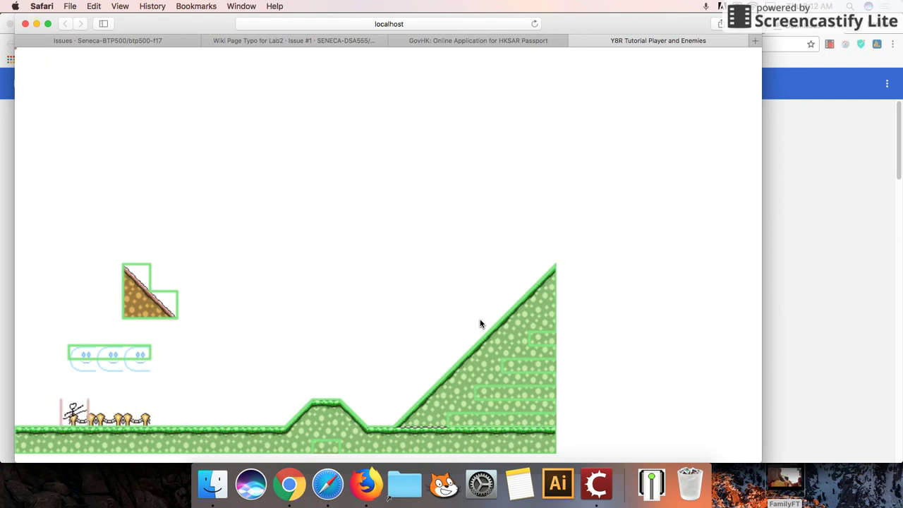
Make the player jump repeatedly under the cloud tiles to test their collision from below
key("Left")
key("Up")
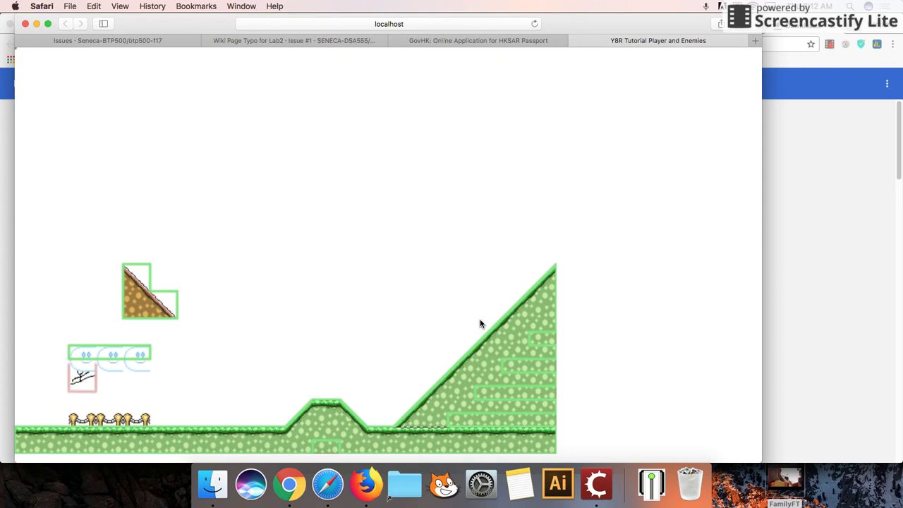
key("Up")
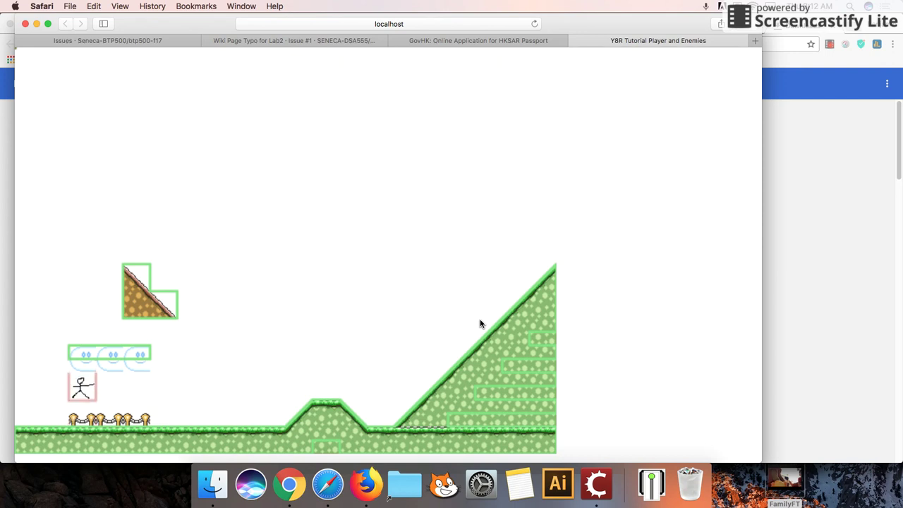
key("Up")
key("Right")
key("Left")
key("Up")
key("Up")
key("Right")
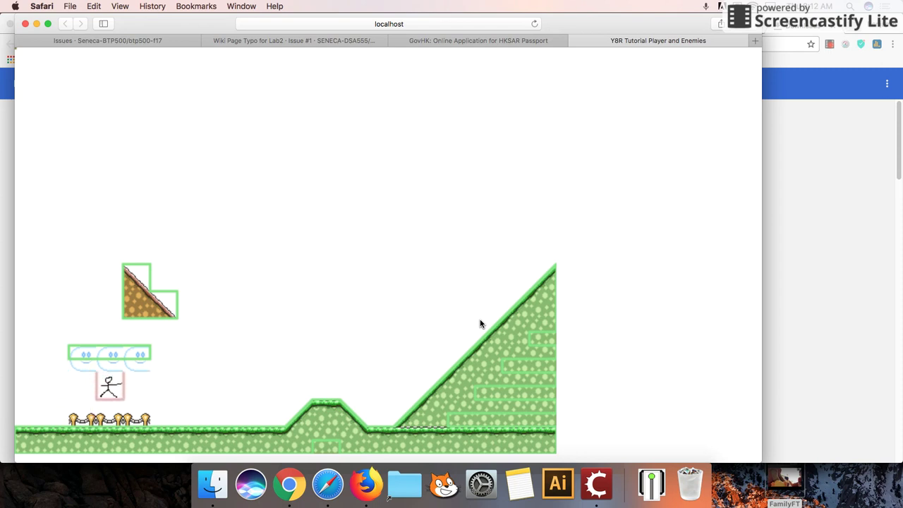
key("Left")
key("Right")
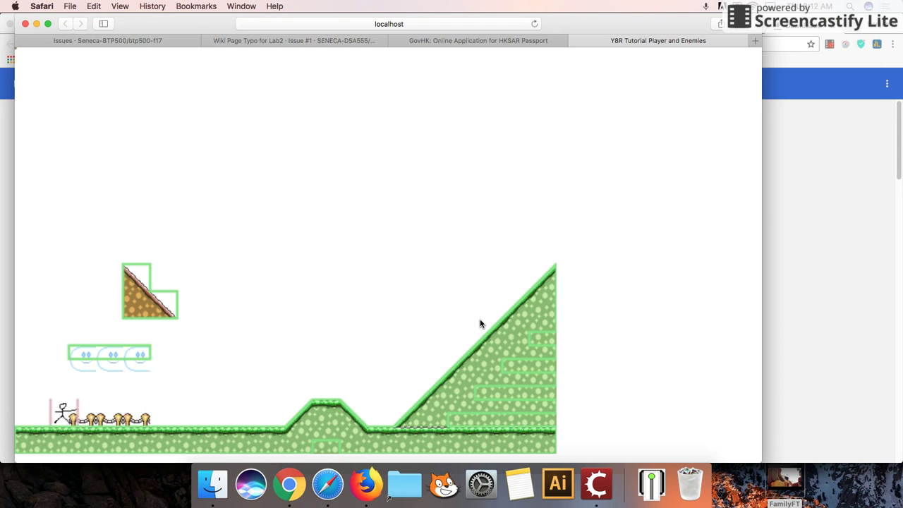
Move the player out of the fence tiles and along the ground to the foot of the small hill
key("Left")
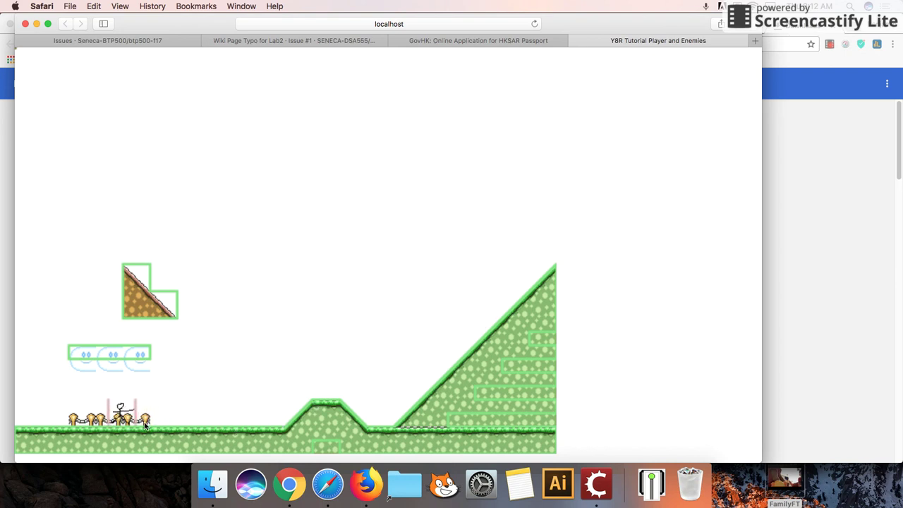
key("Right")
key("Up")
key("Left")
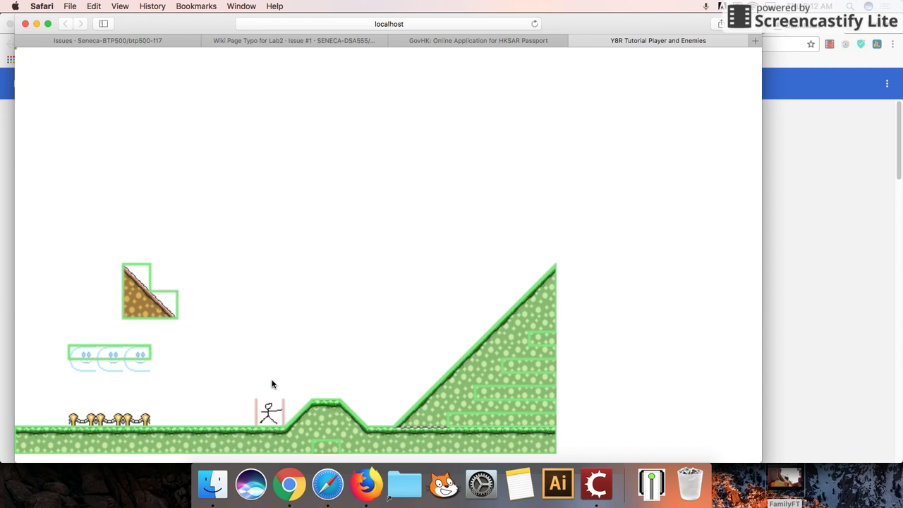
Jump the player over the small hill and move it up and down the large green slope
key("Up")
key("Right")
key("Up")
key("Left")
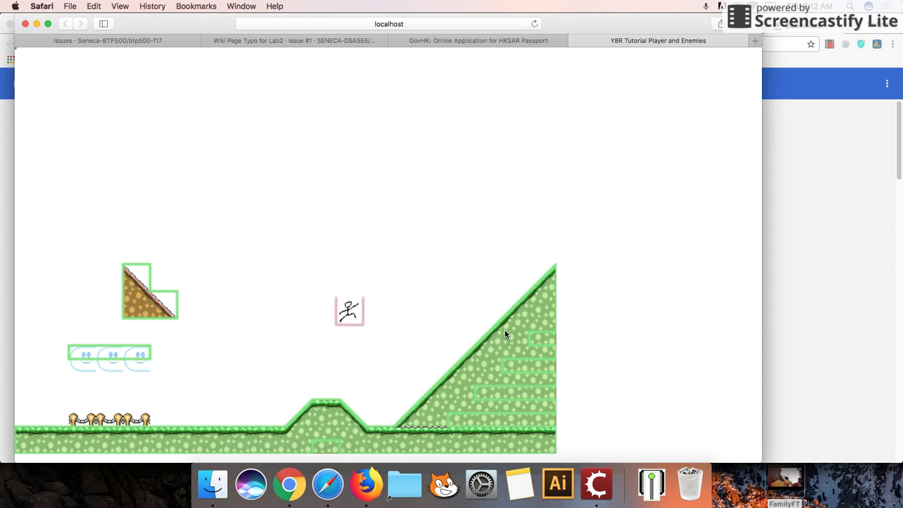
key("Right")
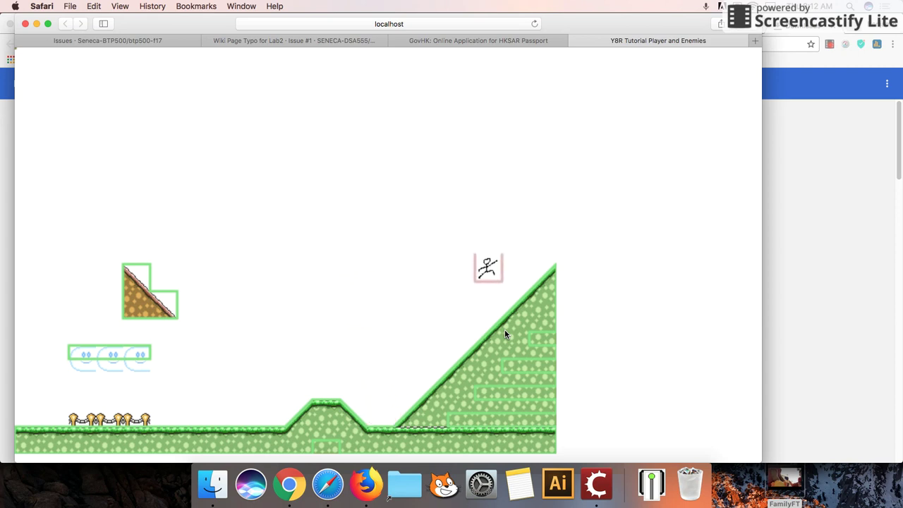
key("Left")
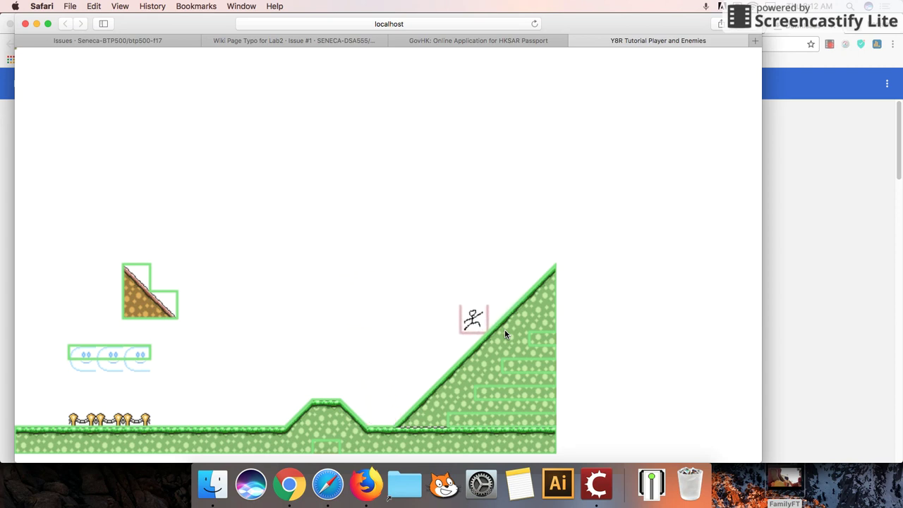
key("Right")
key("Left")
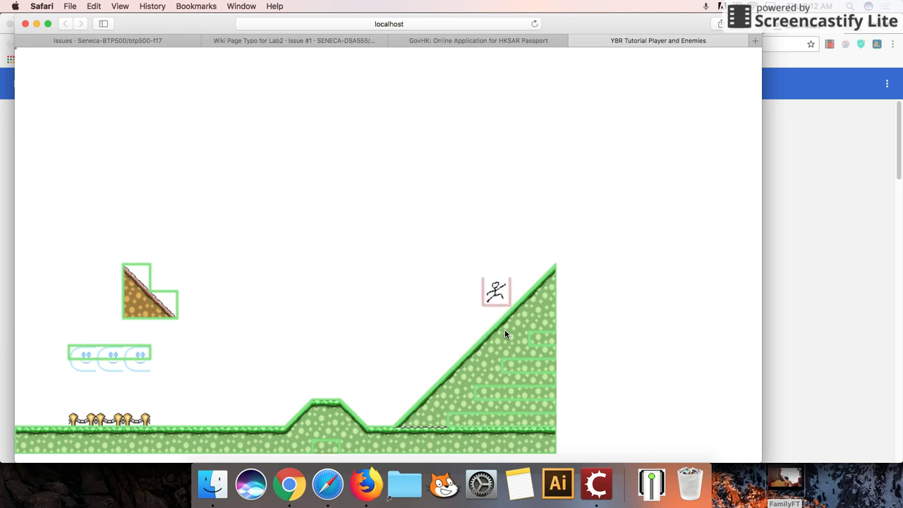
Jump the player onto the floating brown slope and step off and back on to test its collision shape
key("Up")
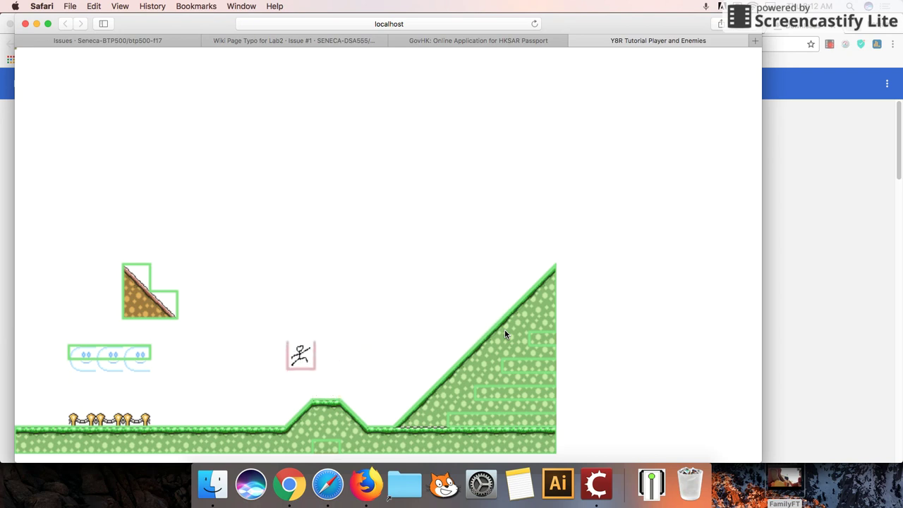
key("Right")
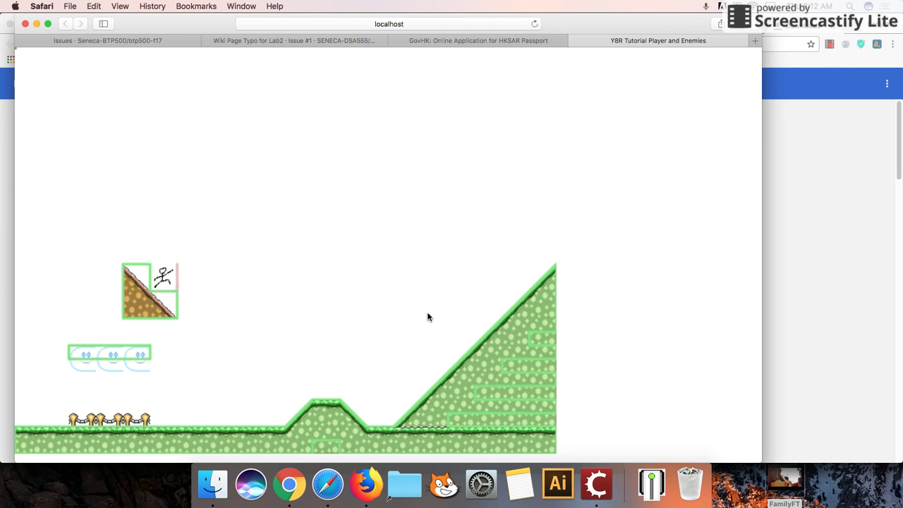
key("Right")
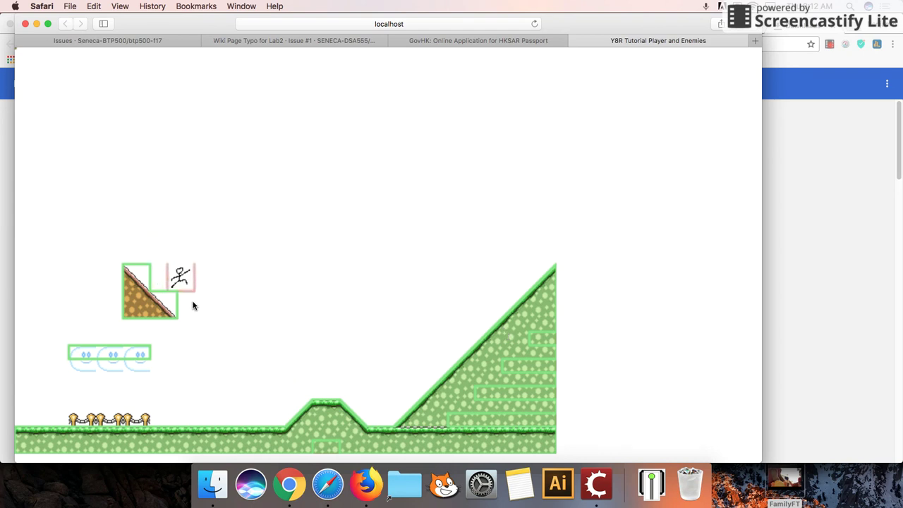
key("Right")
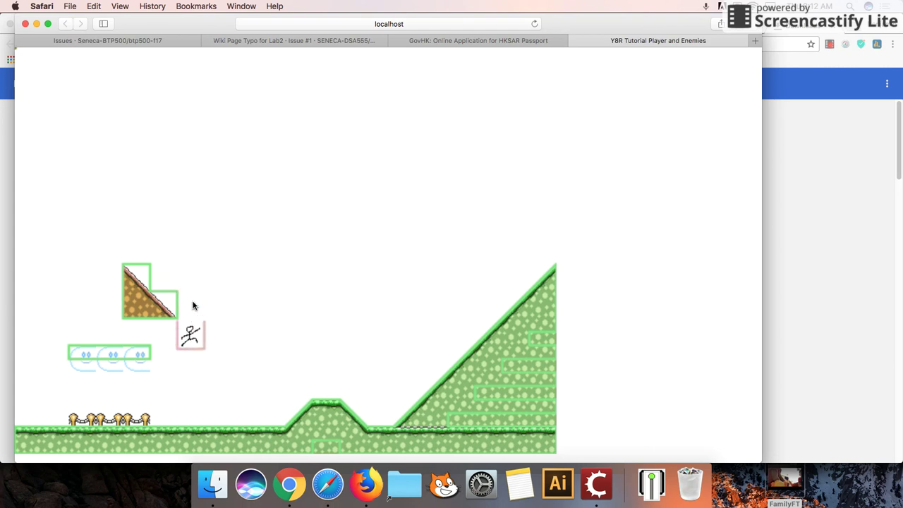
key("Up")
key("Left")
key("Right")
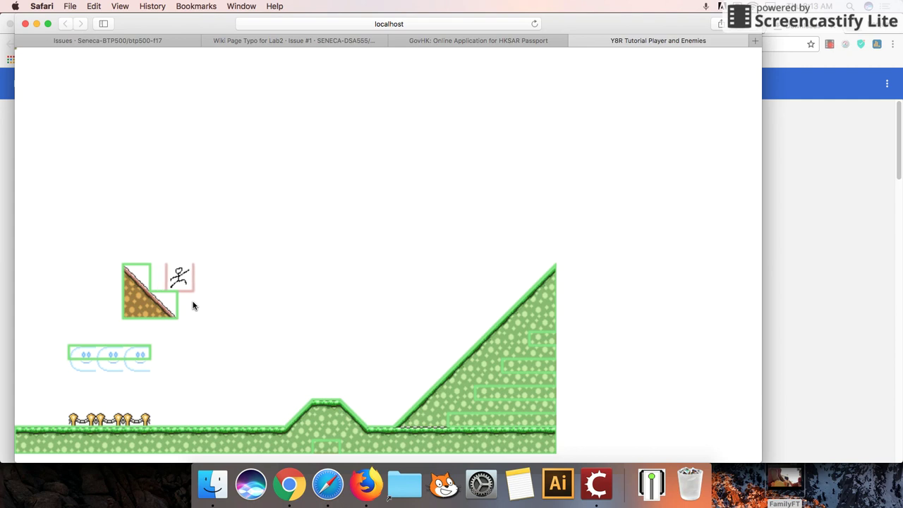
key("Left")
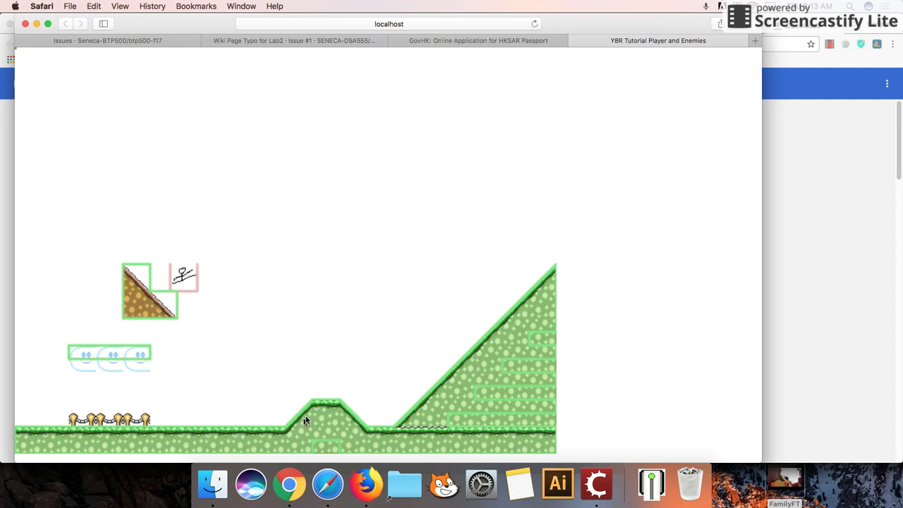
Switch to Stencyl, turn off debug drawing and test the game again
left_click(596, 484)
left_click(167, 9)
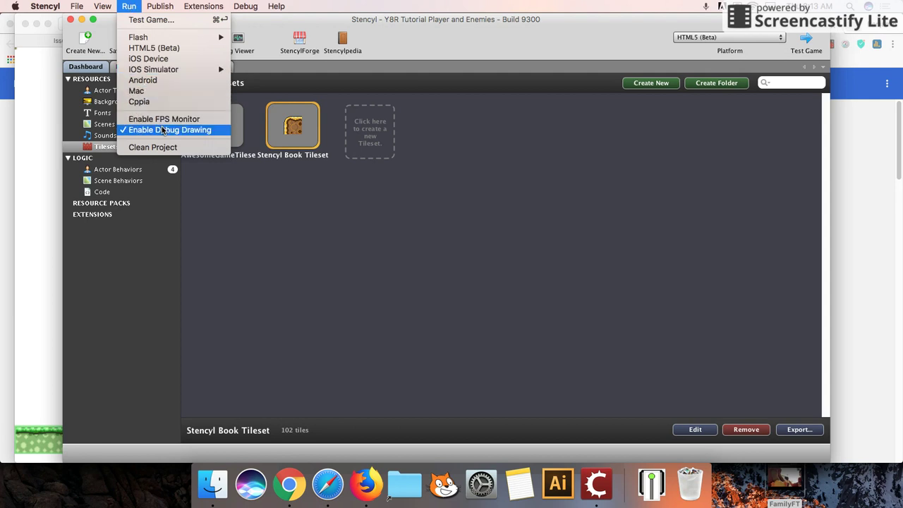
left_click(162, 129)
left_click(797, 51)
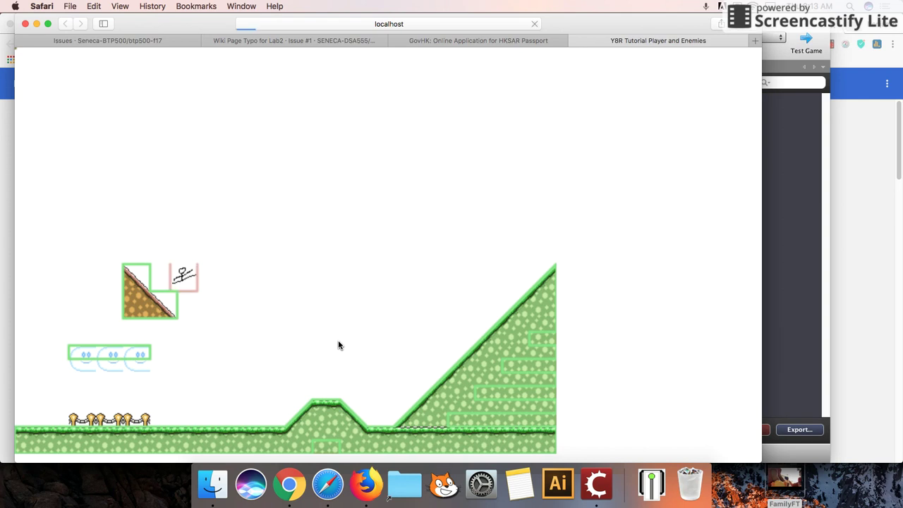
Move the player left and right between the fence tiles and the small hill with debug drawing off
key("Left")
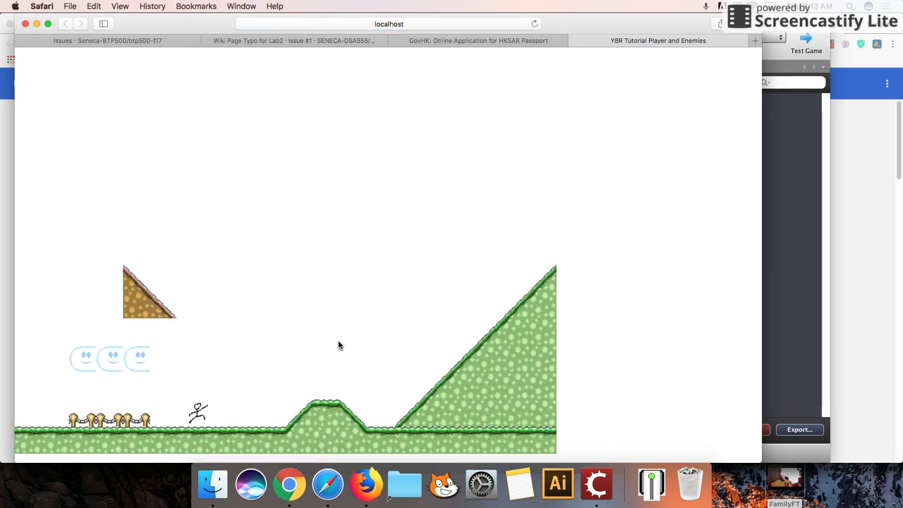
key("Up")
key("Right")
key("Left")
key("Right")
key("Left")
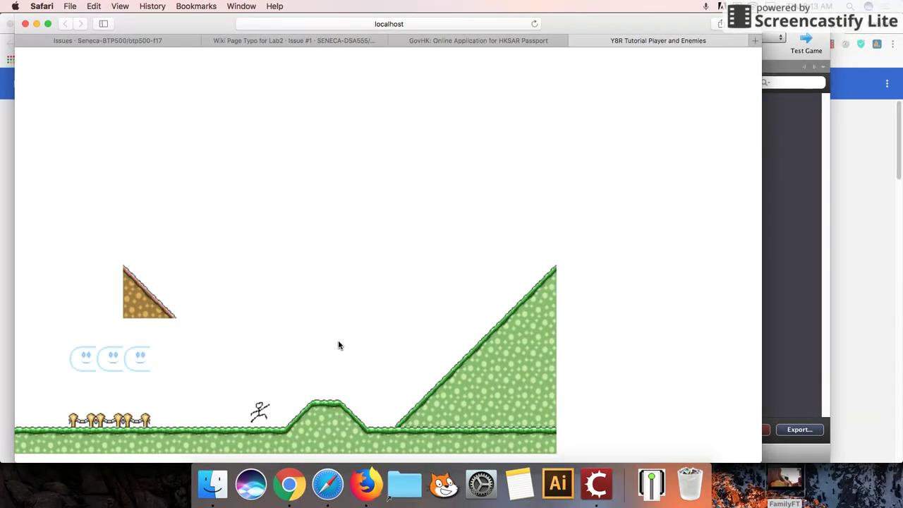
Jump and run the player across the level to check movement over the terrain
key("Up")
key("Right")
key("Up")
key("Left")
key("Right")
key("Up")
key("Left")
key("Right")
Switch to Stencyl, open the Level1 scene and go through its Front, Main and Back layers, ending on Front
left_click(780, 149)
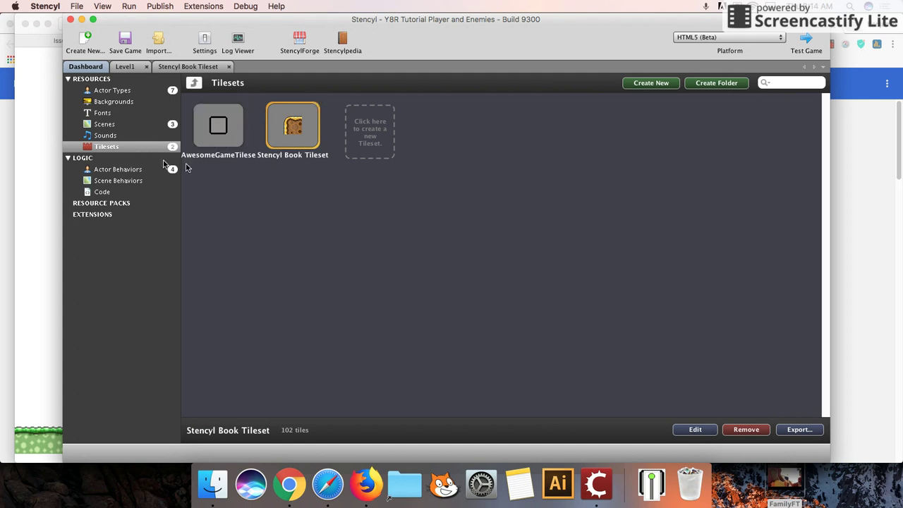
left_click(124, 66)
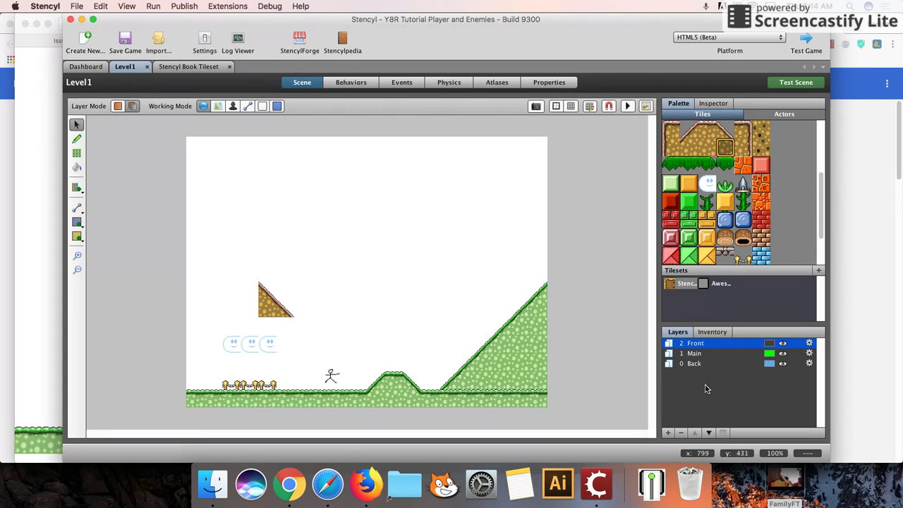
left_click(701, 354)
left_click(705, 343)
left_click(705, 354)
left_click(706, 363)
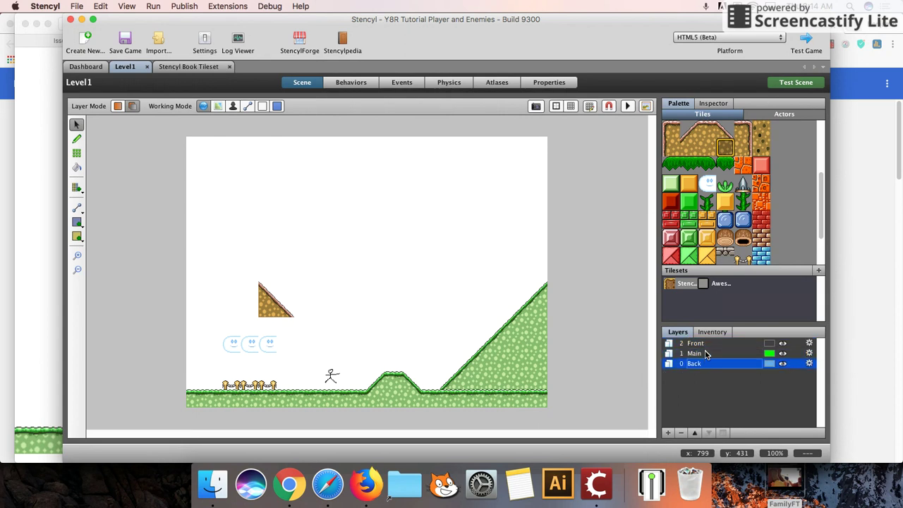
left_click(703, 344)
left_click(703, 354)
left_click(703, 364)
left_click(706, 344)
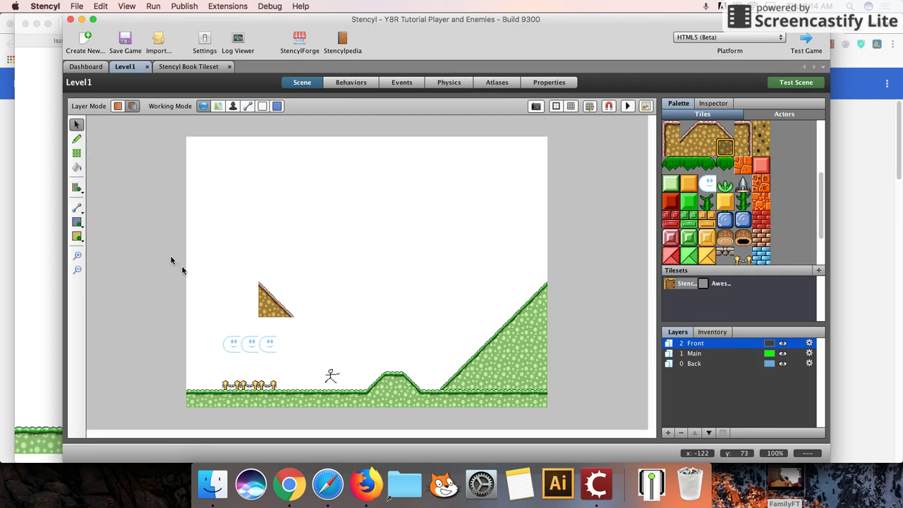
Delete the existing fence tiles and place three fence tiles on the Back layer, just left of the player
left_click_drag(215, 373, 281, 385)
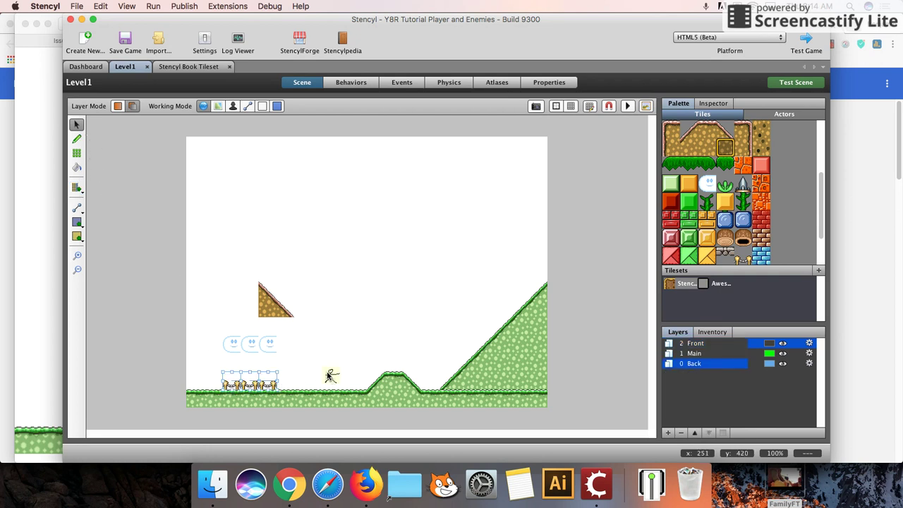
key("Delete")
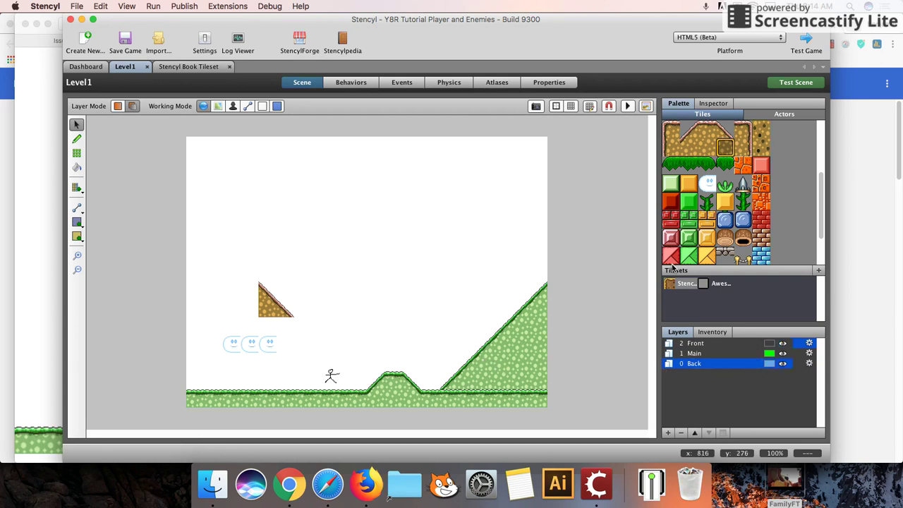
left_click(742, 255)
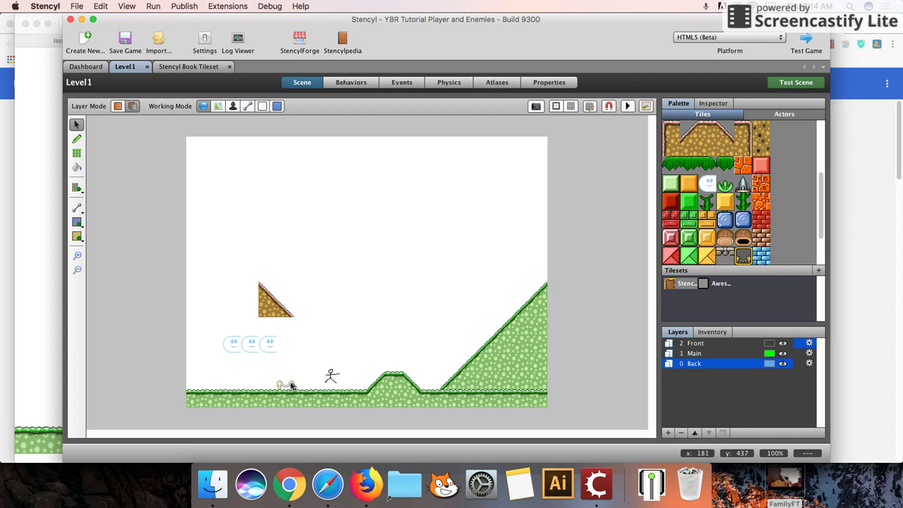
left_click(299, 383)
left_click(282, 384)
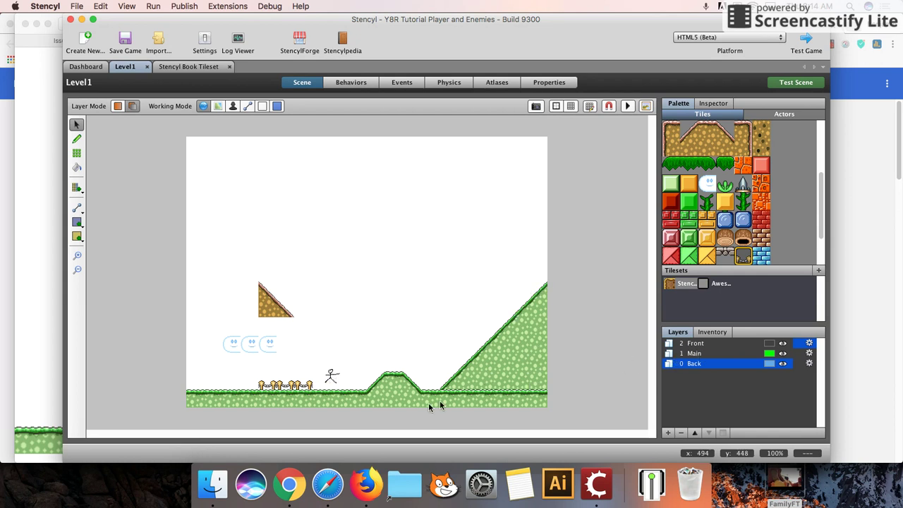
Make Front the active layer of Level1, and move the player left and right in the running game
left_click(712, 353)
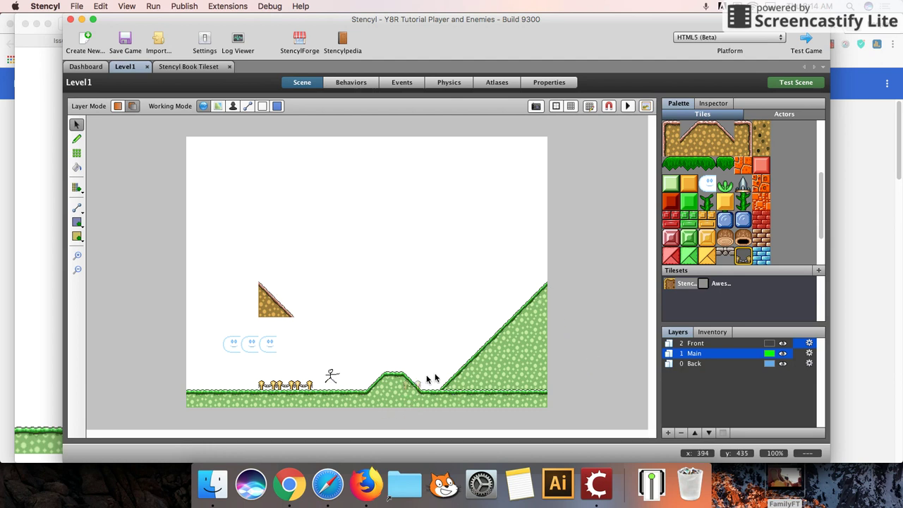
left_click(702, 343)
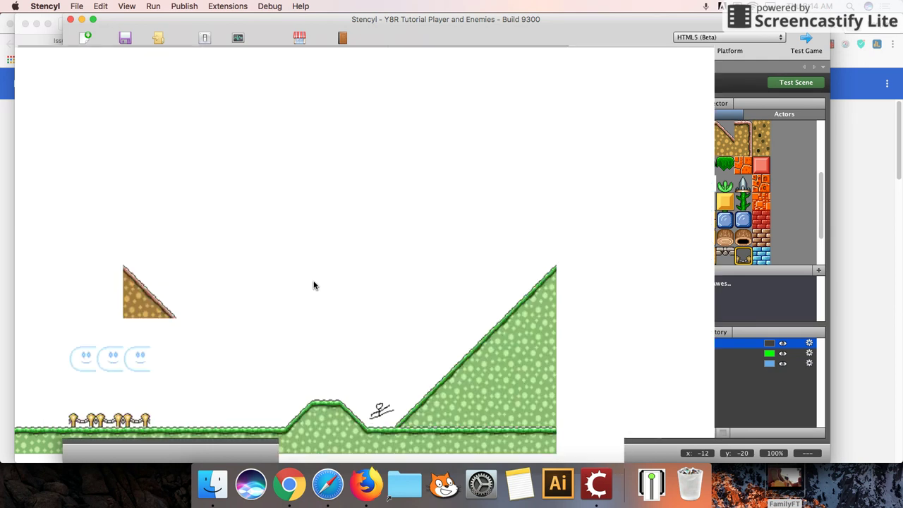
key("Left")
key("Right")
key("Left")
key("Right")
Switch to Stencyl, open Stencyl Book Tileset and set the collision bounds of the brown slope tile in column D, row 7 to Tri 45R
key("super+Tab")
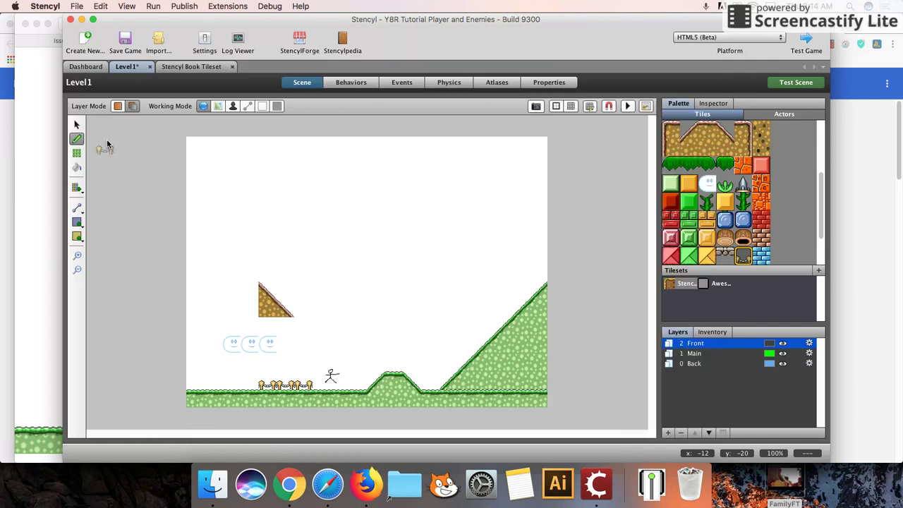
left_click(85, 66)
double_click(291, 127)
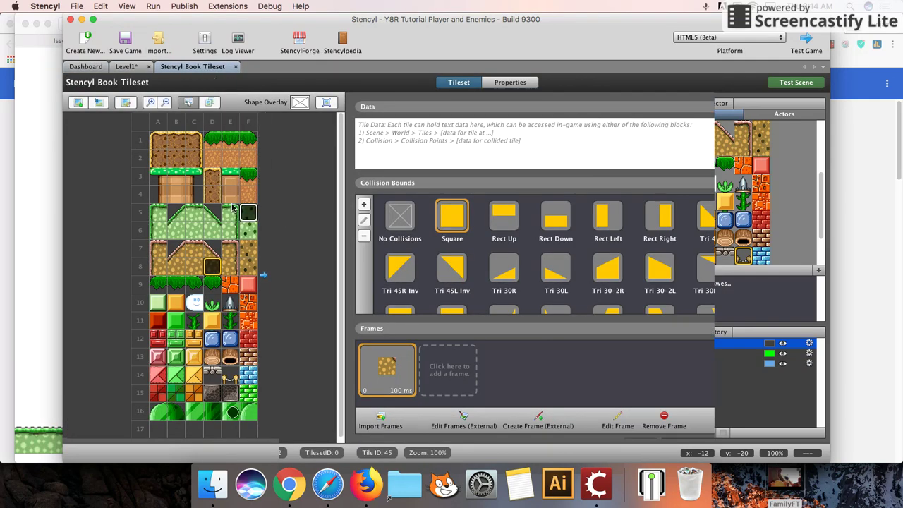
key("super+Tab")
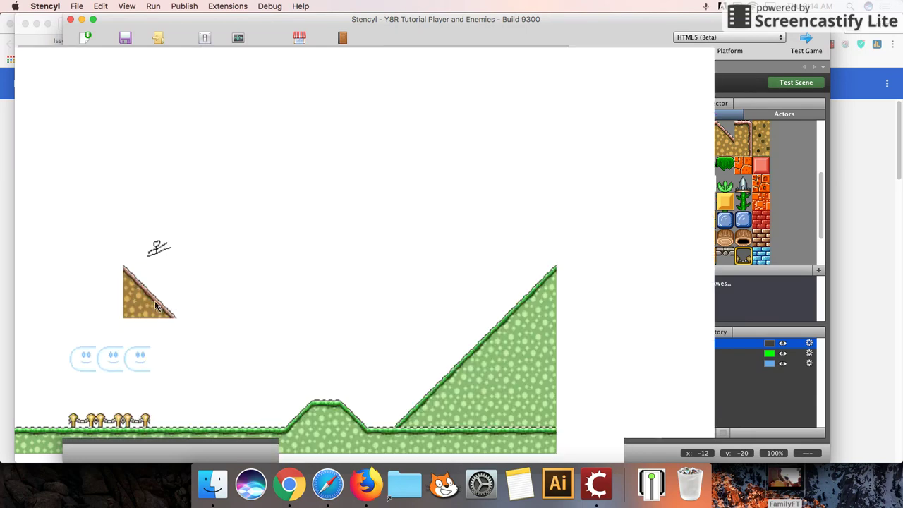
key("super+Tab")
left_click(213, 249)
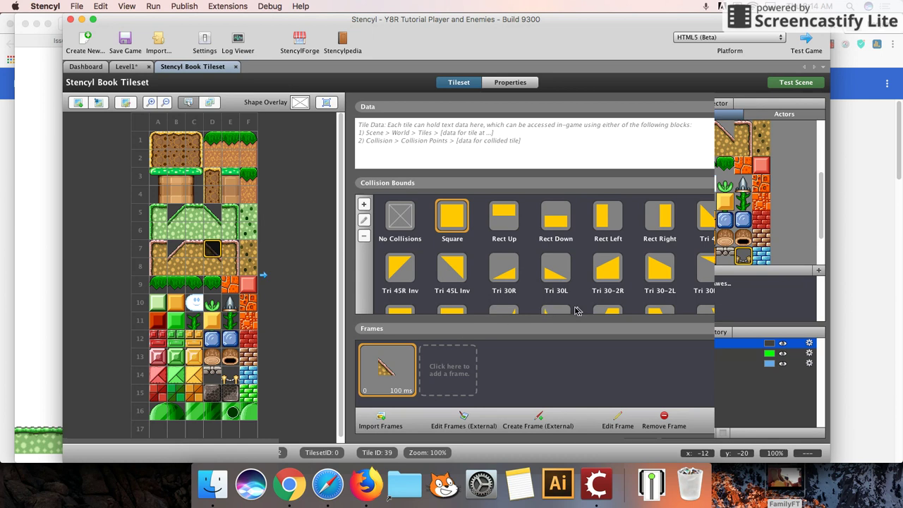
left_click_drag(714, 306, 800, 240)
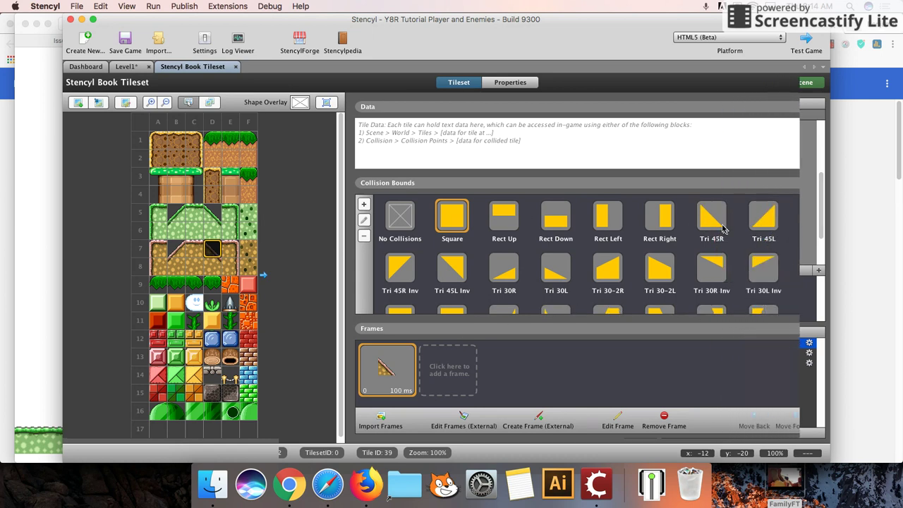
left_click(712, 227)
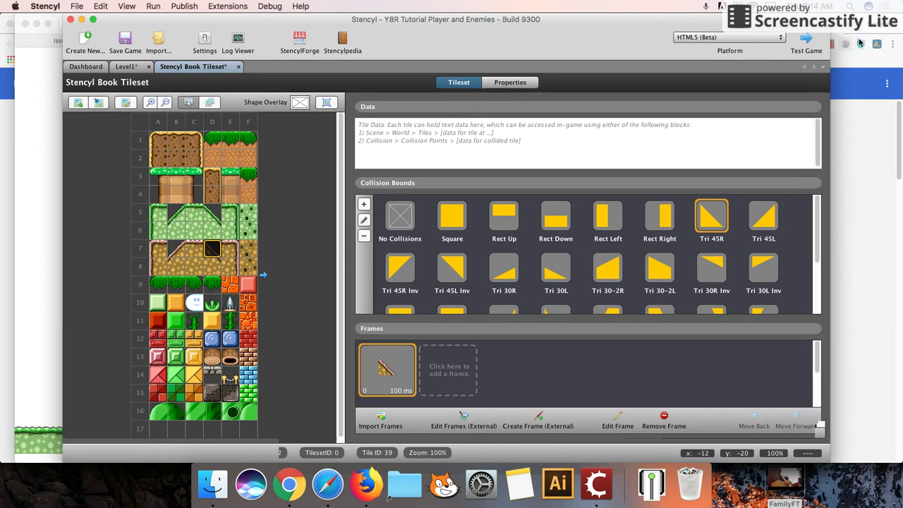
Test the game and jump the player onto the floating brown slope to check its collision
left_click(807, 45)
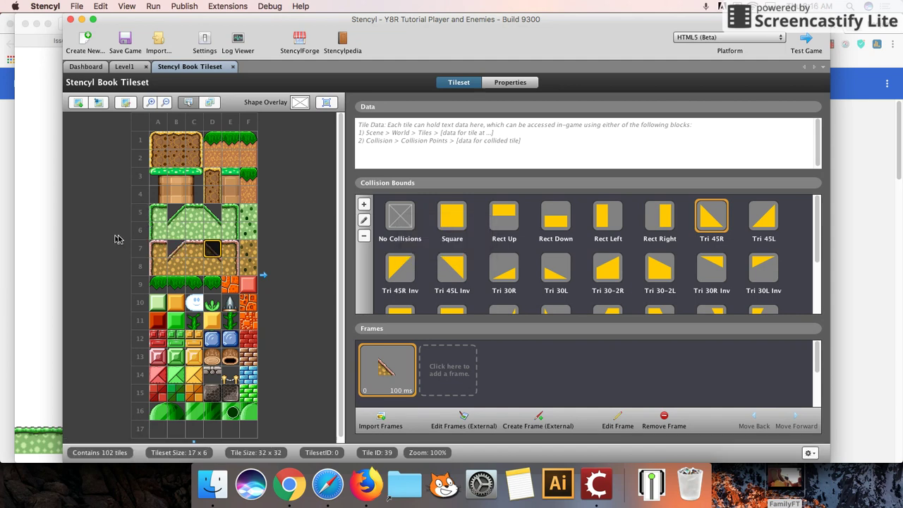
key("Up")
key("Left")
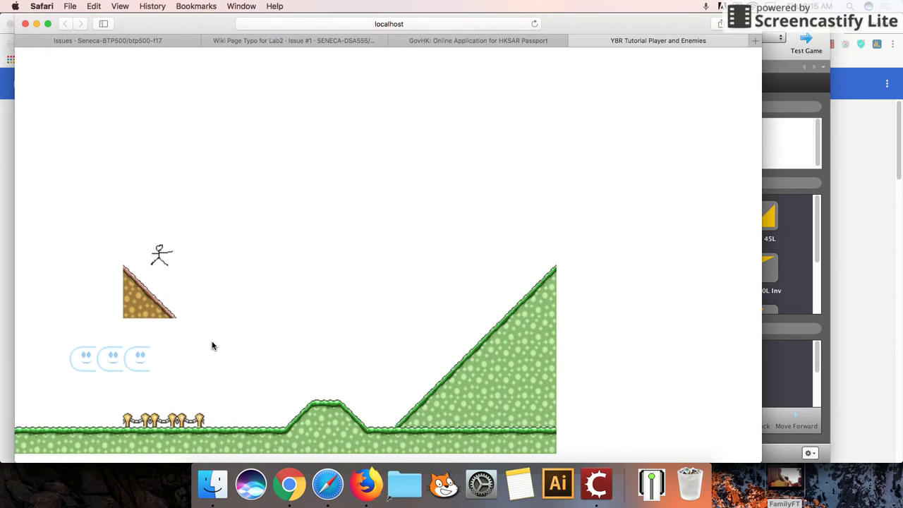
key("Right")
Move and jump the player around the three cloud tiles in the browser game to check their collision
left_click(798, 347)
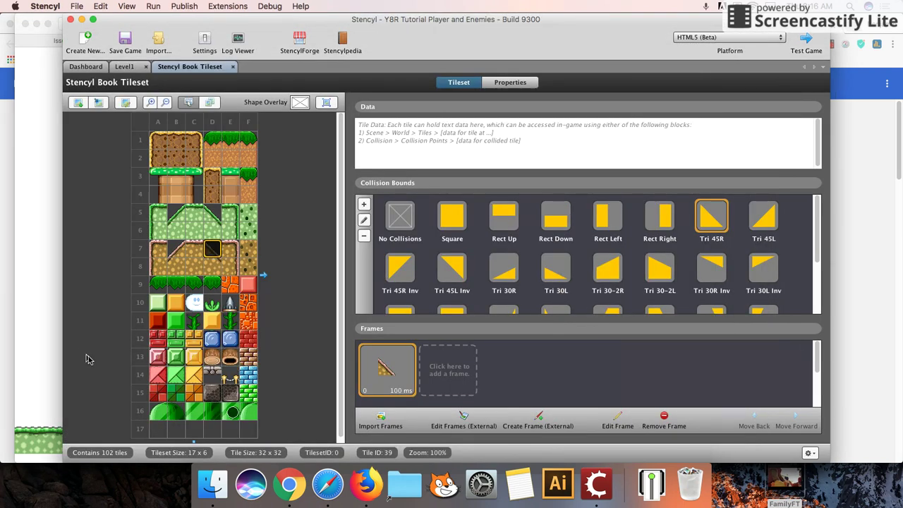
left_click(22, 350)
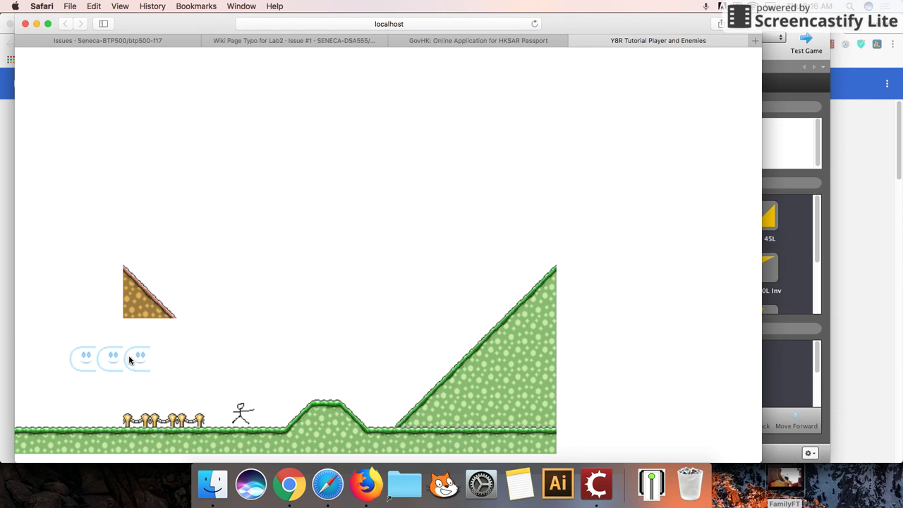
key("Left")
key("Up")
key("Right")
key("Up")
Switch to Stencyl and inspect the collision bounds of the cloud tile and the fence tile in the tileset
key("super+Tab")
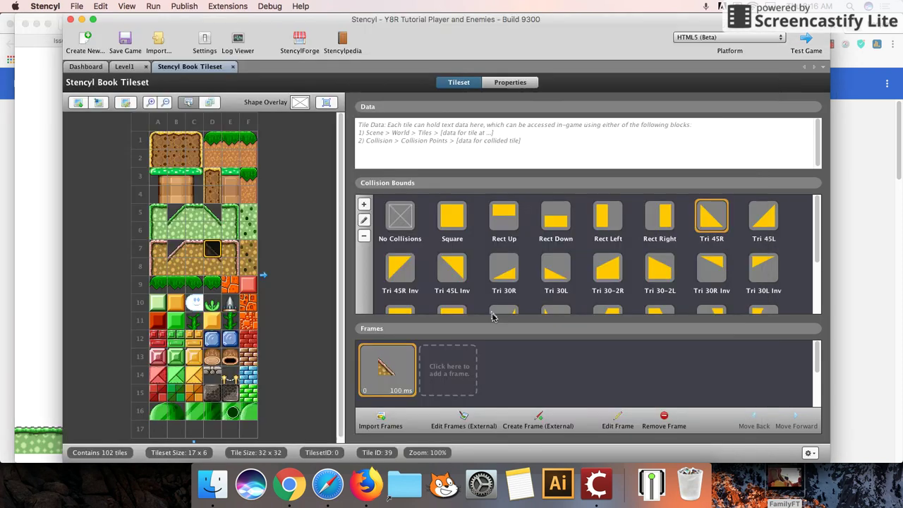
left_click(195, 303)
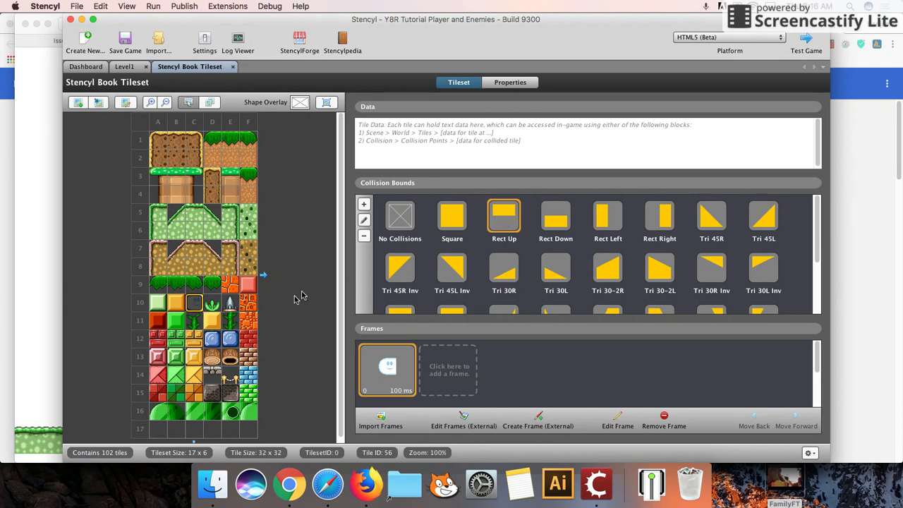
left_click(232, 376)
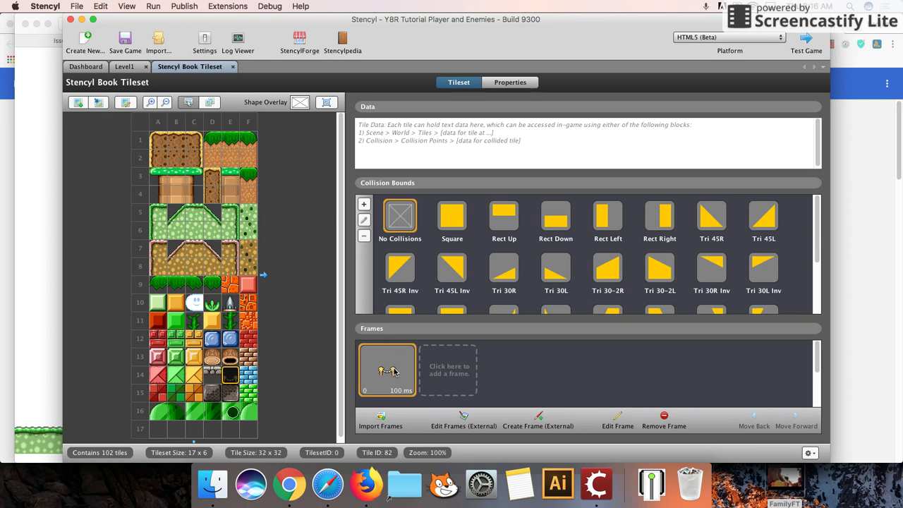
Return to the running game and walk the player right and left through the fence tiles
left_click(45, 269)
key("Right")
key("Left")
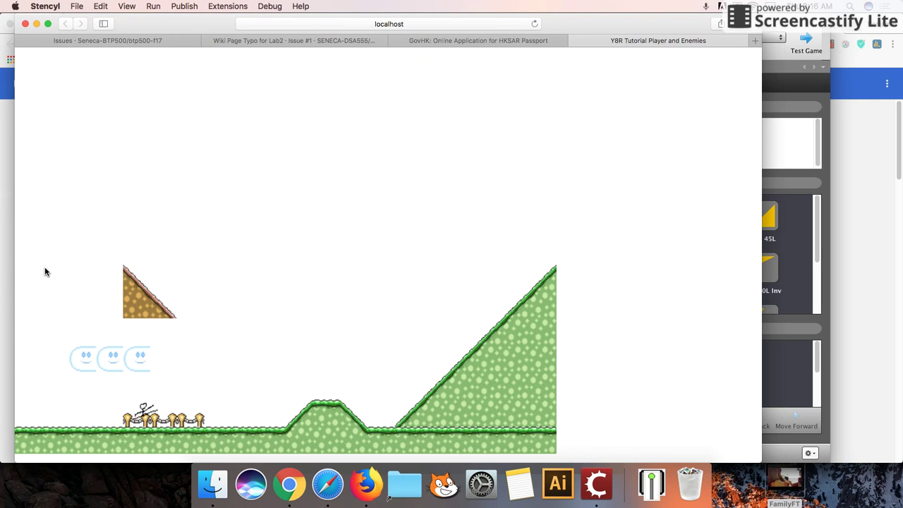
Set the fence tile's collision bounds to Square in the Stencyl tileset, test the game and show the Level1 scene
left_click(801, 253)
left_click(763, 268)
left_click(452, 219)
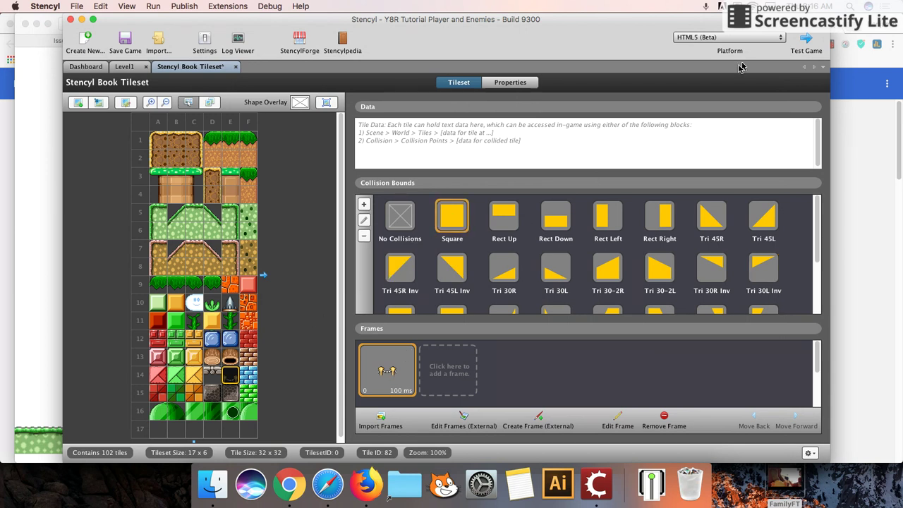
left_click(805, 40)
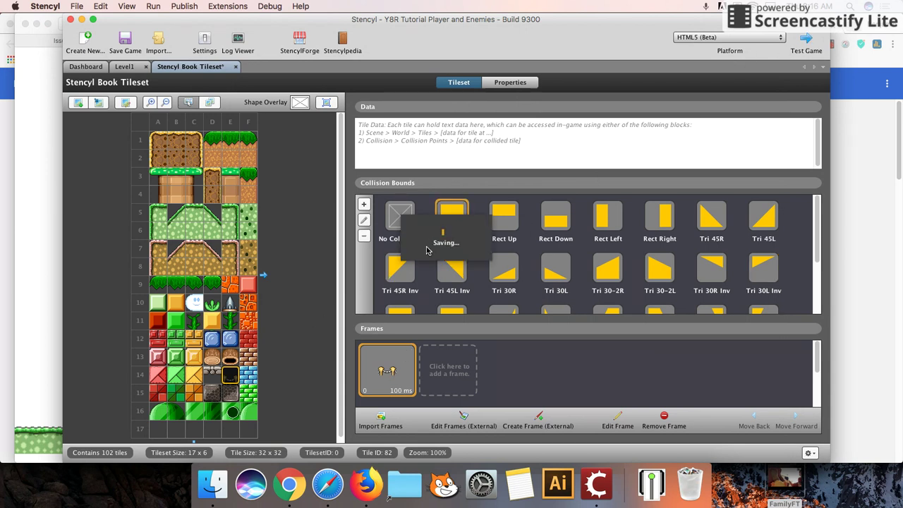
left_click(134, 68)
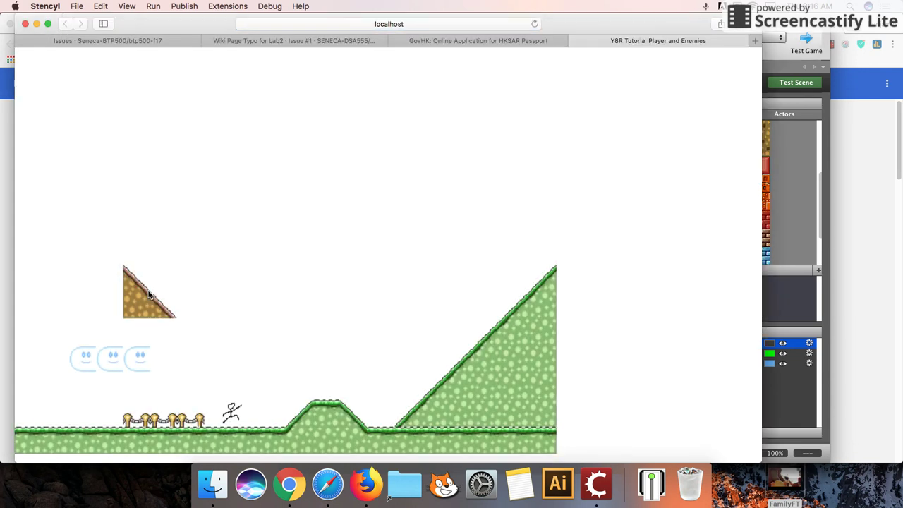
Run and jump the player against the fence tiles and beneath the clouds to check the collisions
key("Left")
key("Up")
key("Right")
key("Left")
key("Left")
key("Left")
key("Up")
key("Up")
key("Right")
key("Left")
key("Up")
left_click(612, 313)
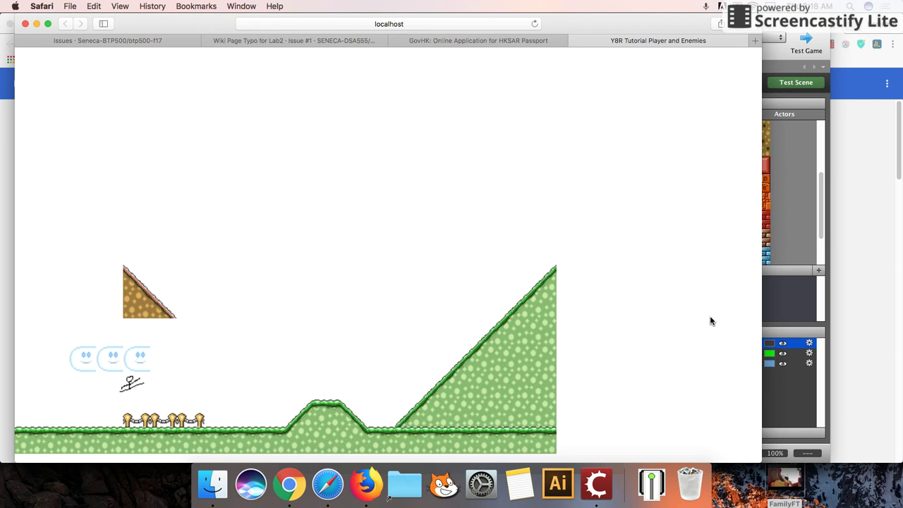
Switch to Stencyl and set the fence tile's collision bounds to No Collisions in Stencyl Book Tileset
key("super+Tab")
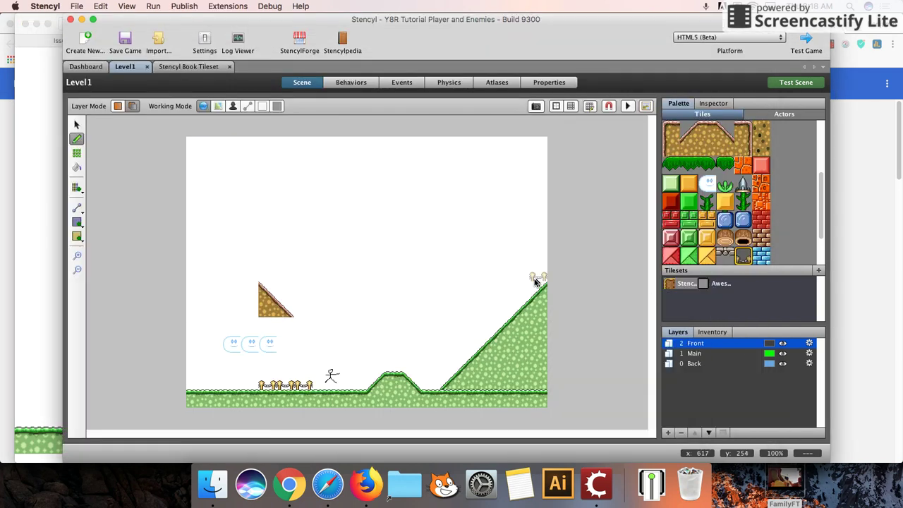
left_click(189, 67)
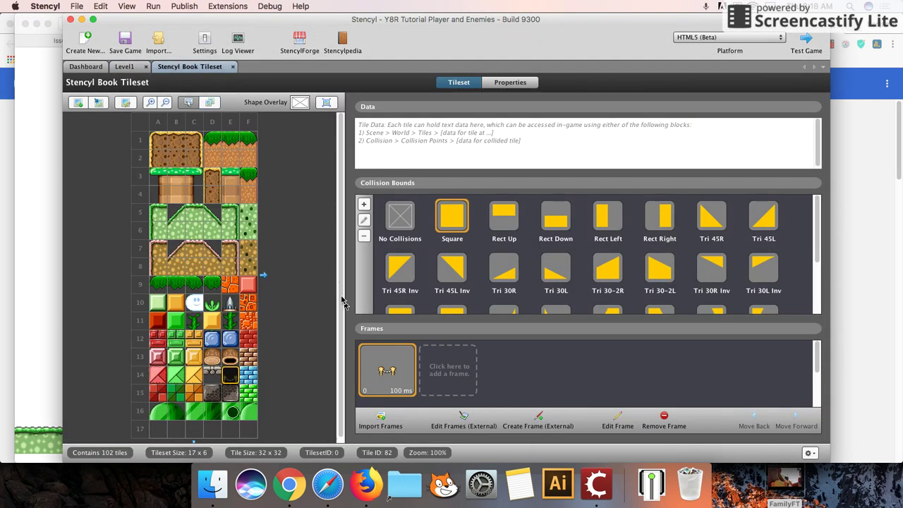
left_click(402, 217)
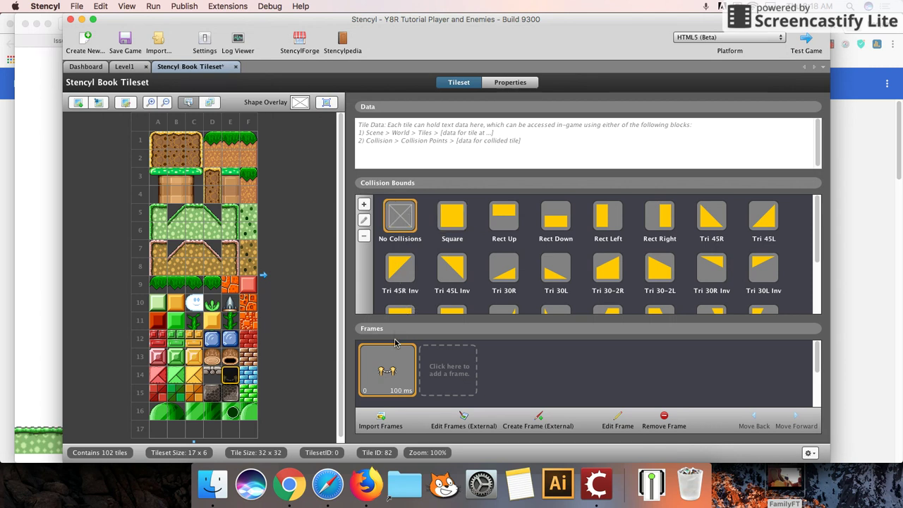
Look over the terrain tiles in Level1's tile palette, and go back to Stencyl Book Tileset
left_click(131, 68)
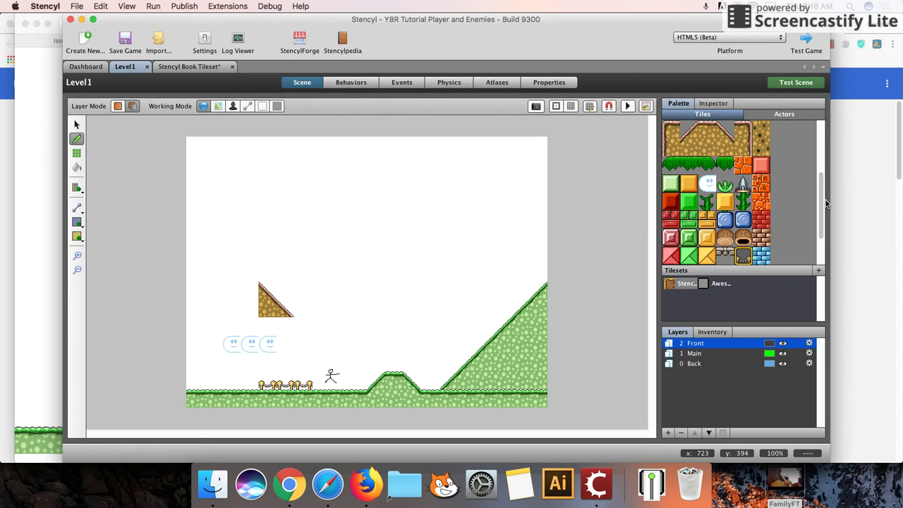
left_click_drag(820, 205, 820, 157)
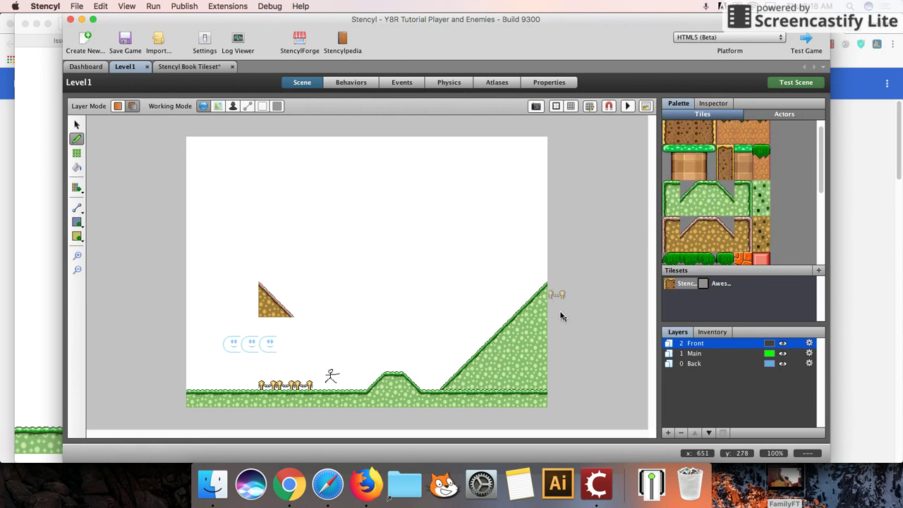
left_click(207, 67)
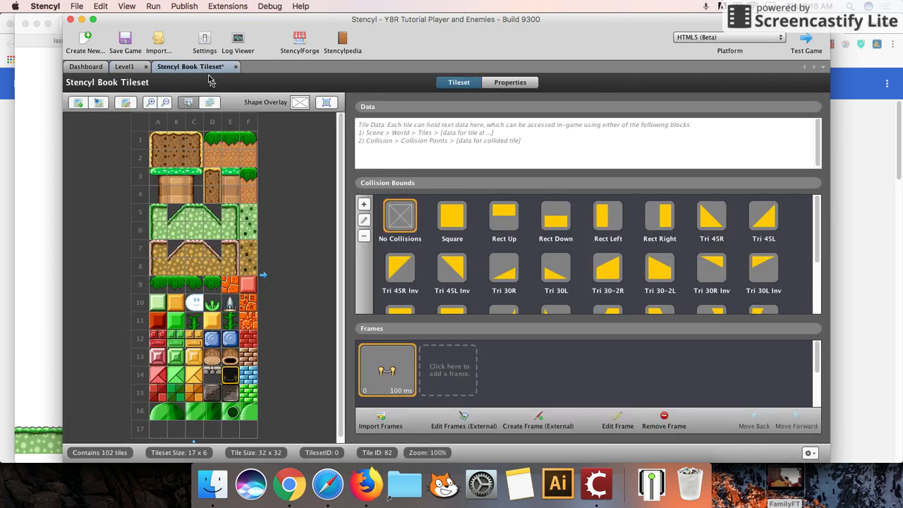